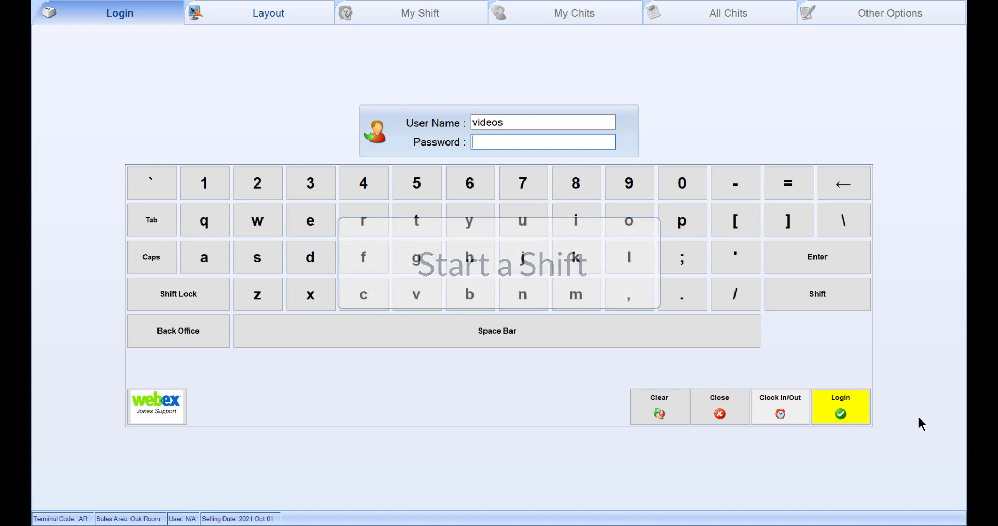
Enter the account password for the prefilled user, log in and acknowledge the start of the shift.
type("******")
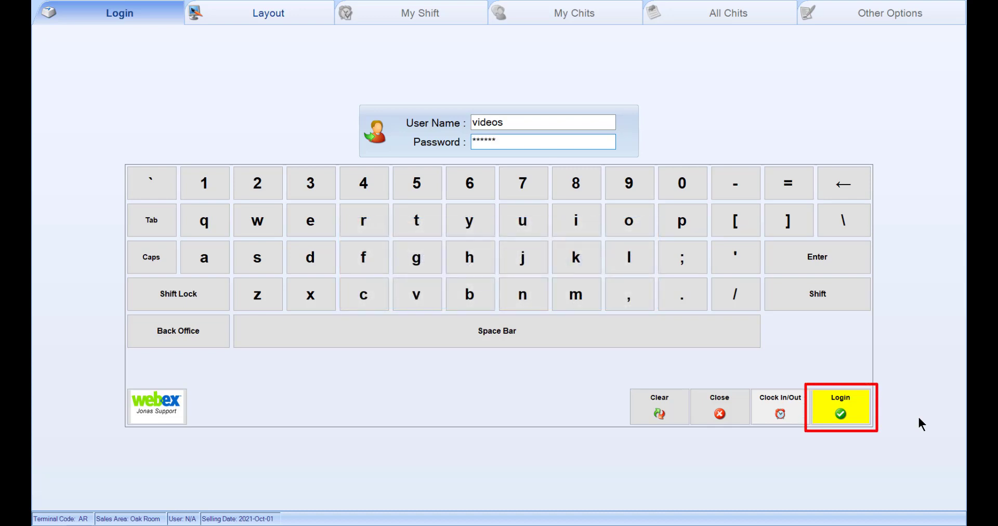
key("Return")
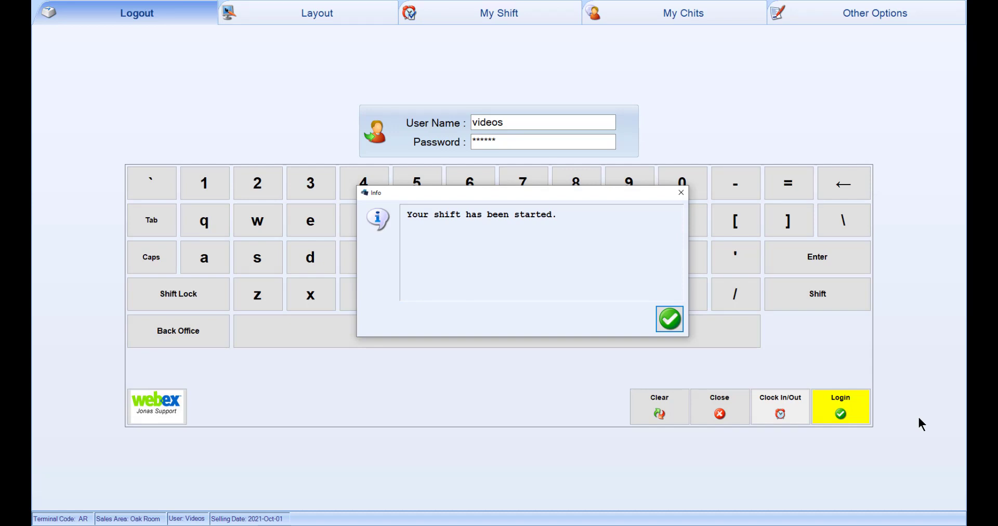
key("Return")
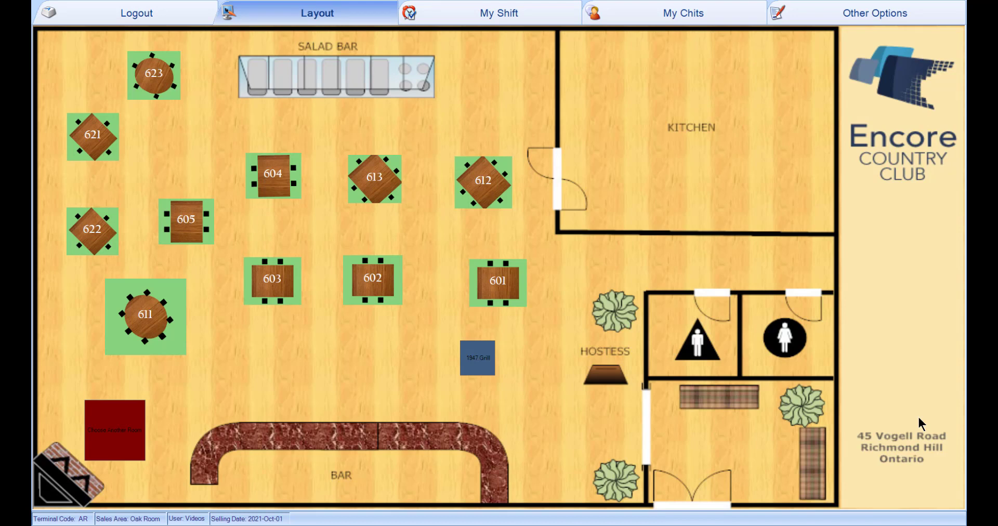
Open a chit at table 604 by searching for the member by name, with 7 covers and seat 1.
left_click(290, 191)
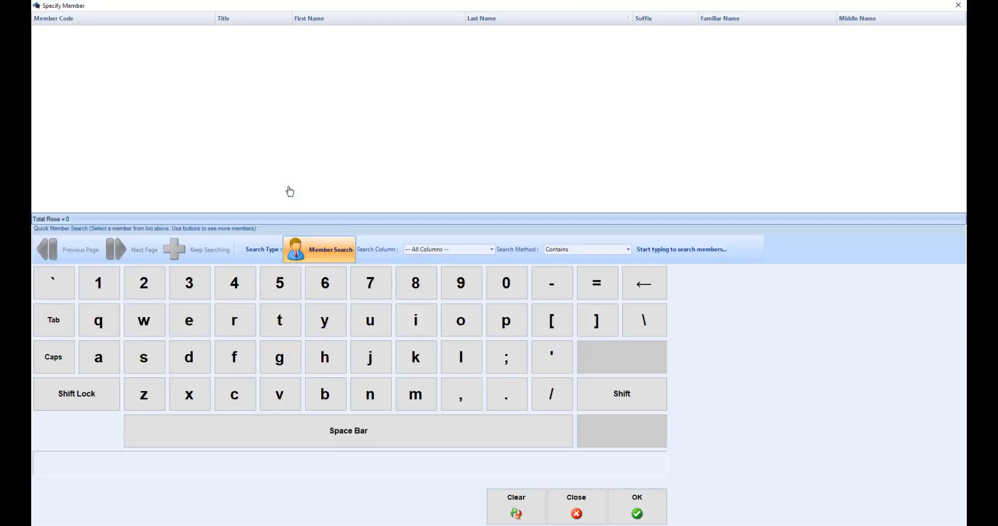
type("jo")
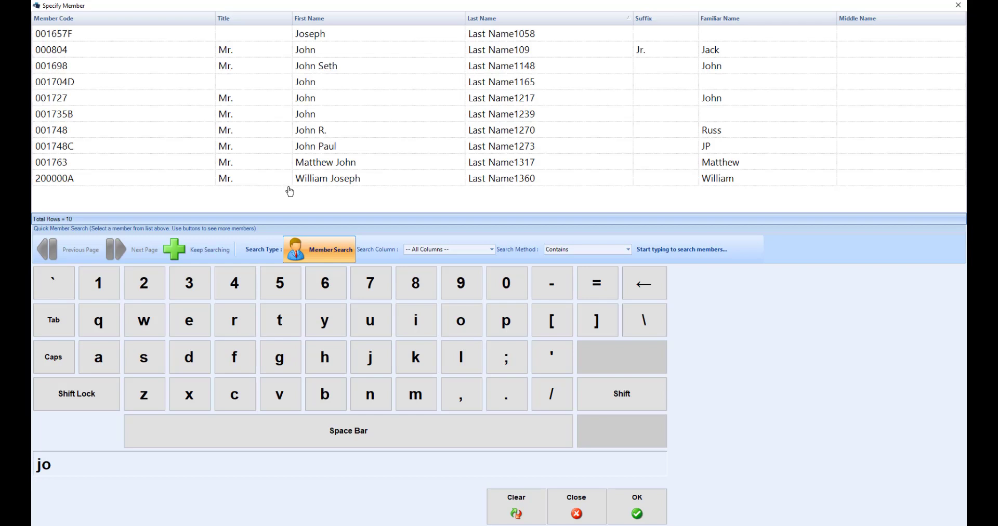
double_click(388, 51)
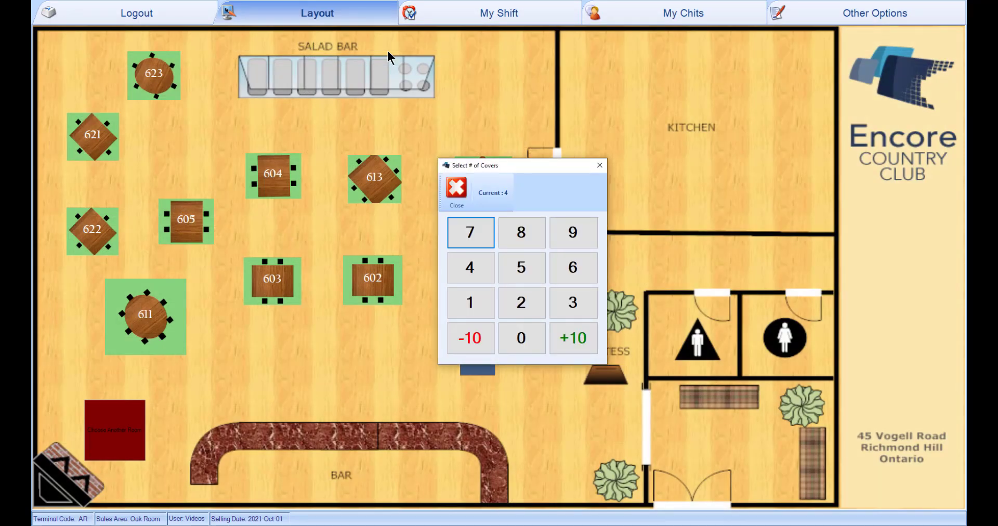
key("Return")
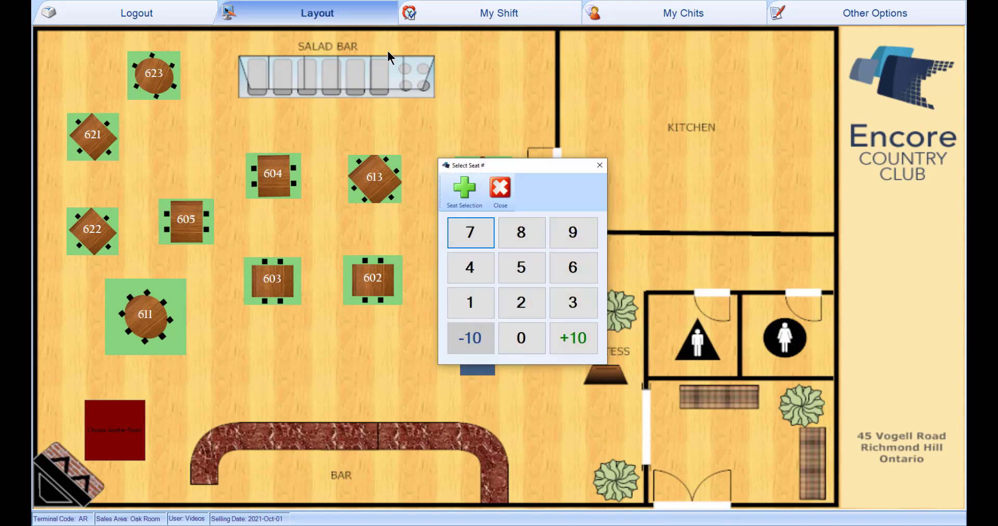
left_click(460, 299)
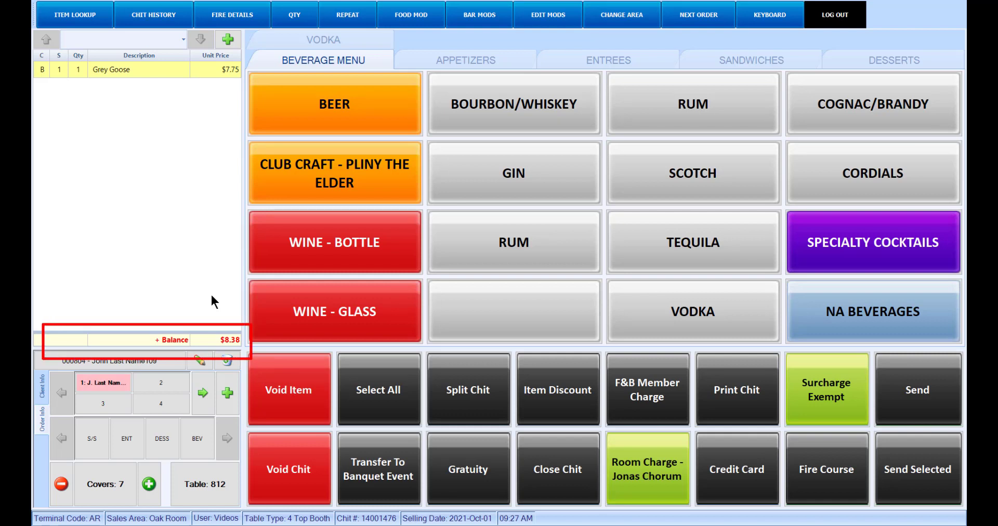
Examine the chit's balance breakdown and the member's client information, and return to the order information.
left_click(217, 338)
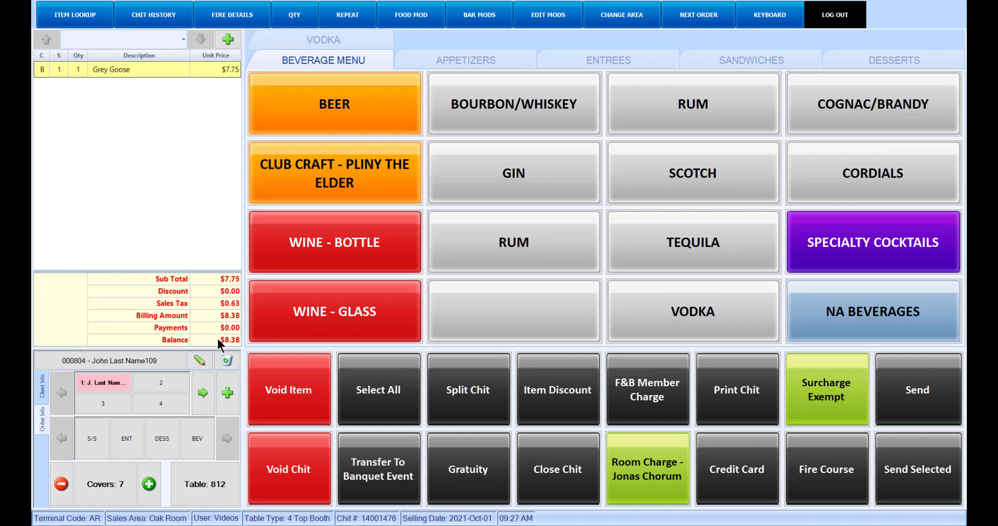
left_click(217, 339)
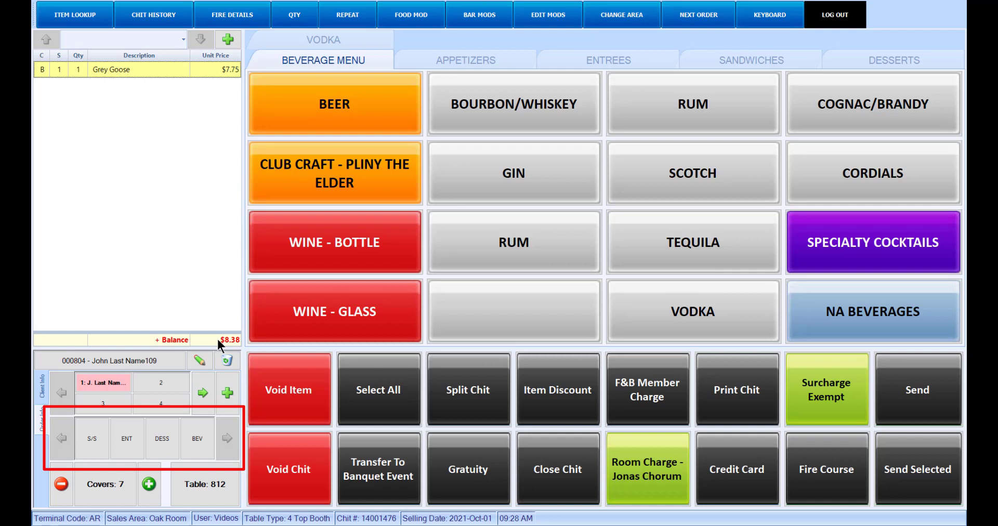
left_click(41, 391)
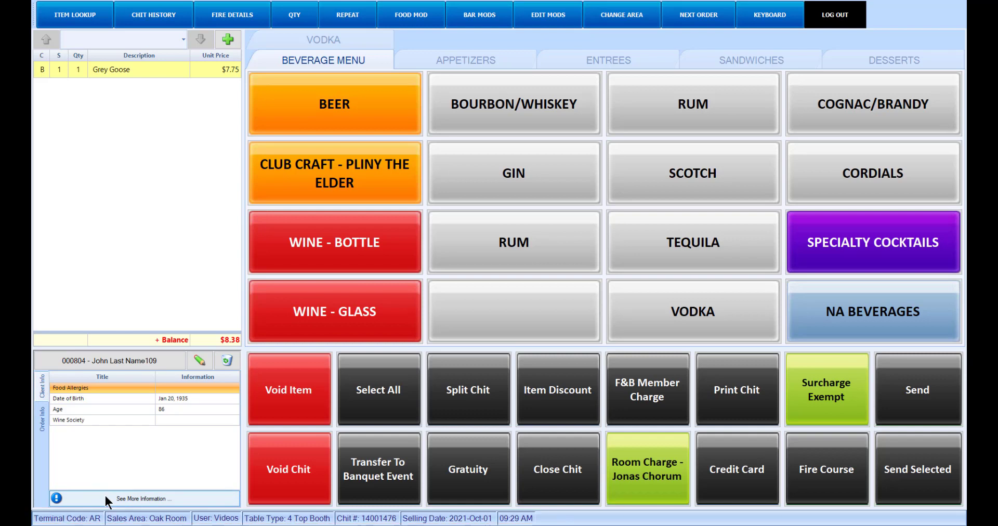
left_click(41, 416)
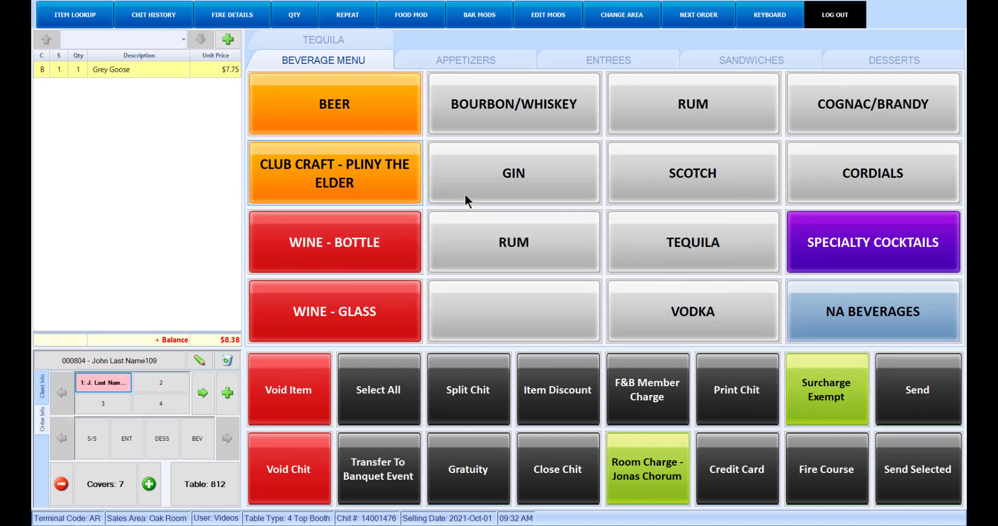
Add a Cabo Wabo Silver tequila to the chit with the ICE BALL preparation option.
left_click(626, 242)
left_click(369, 216)
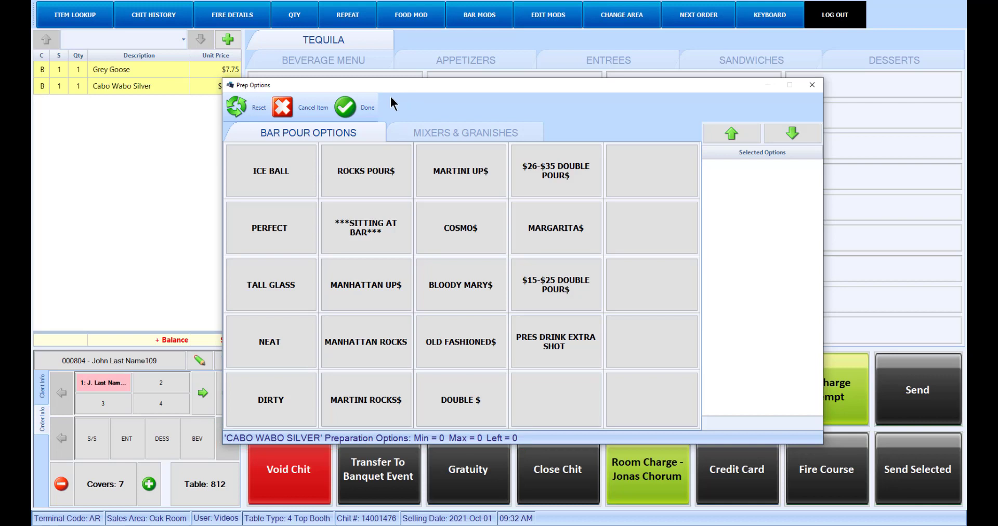
left_click(273, 168)
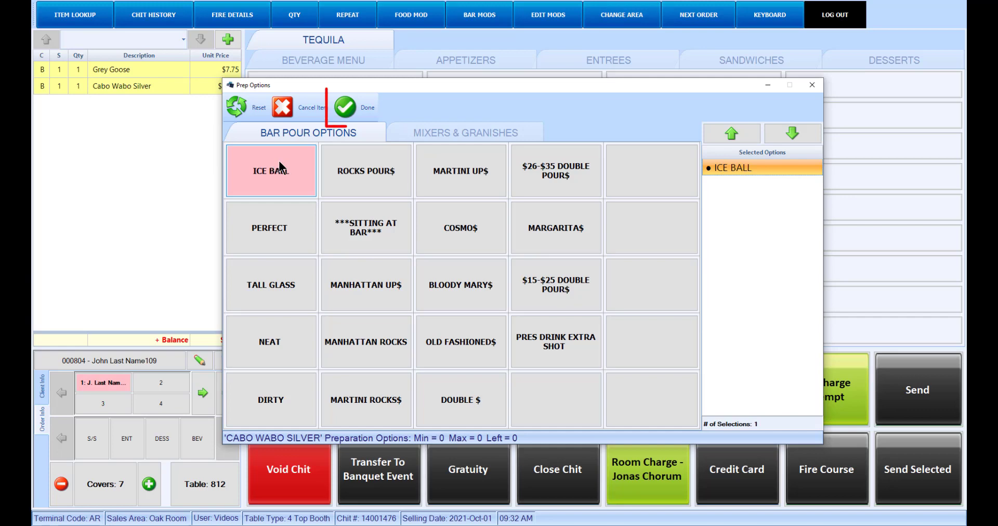
left_click(344, 109)
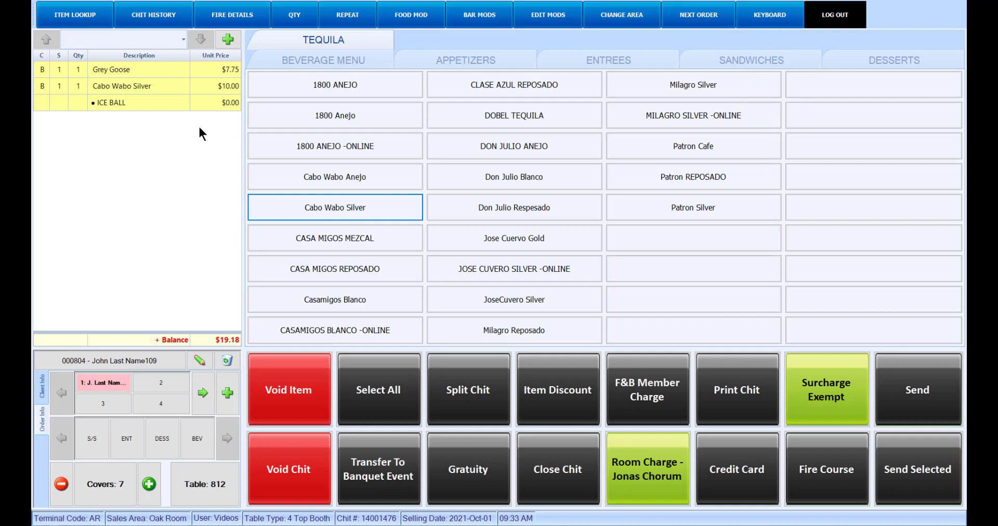
Reassign the Cabo Wabo Silver to seat 2 and change its course to S/S.
left_click(180, 89)
left_click(182, 379)
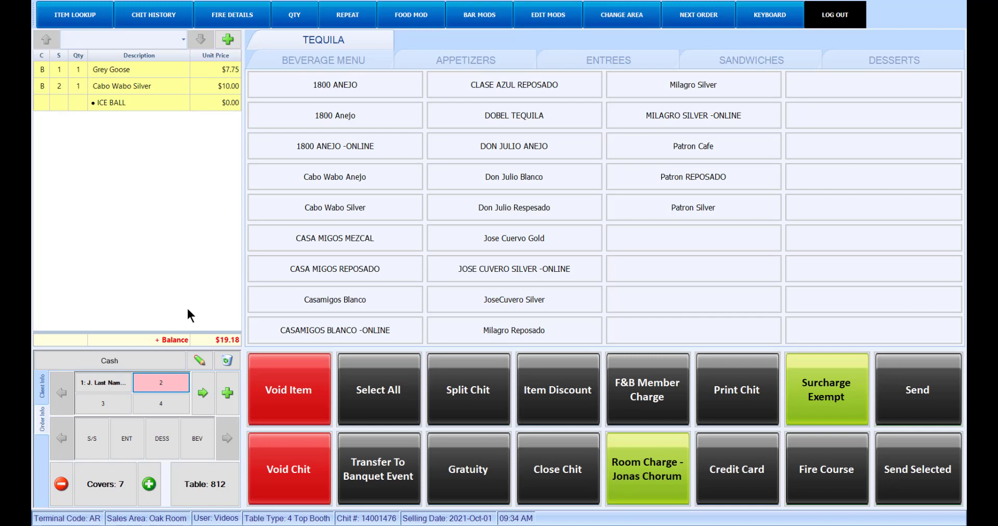
left_click(172, 84)
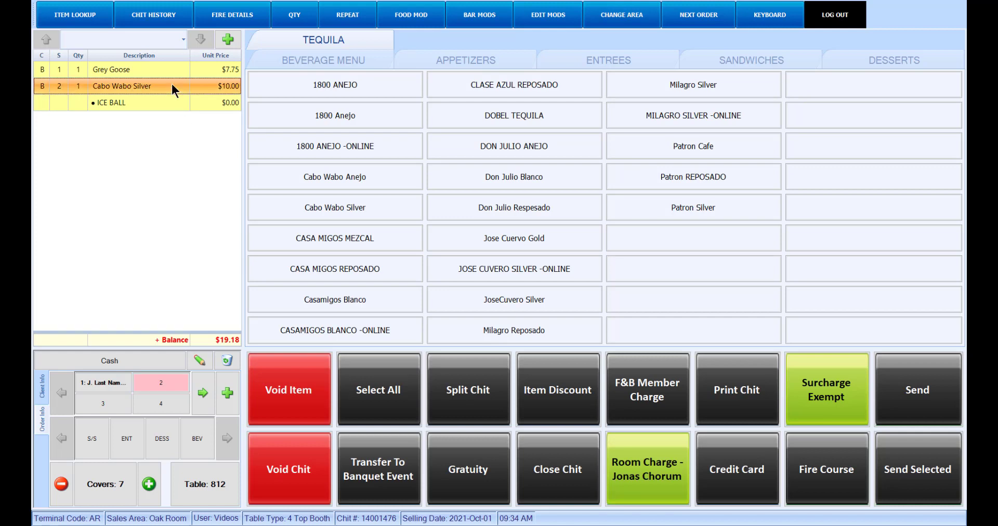
left_click(104, 435)
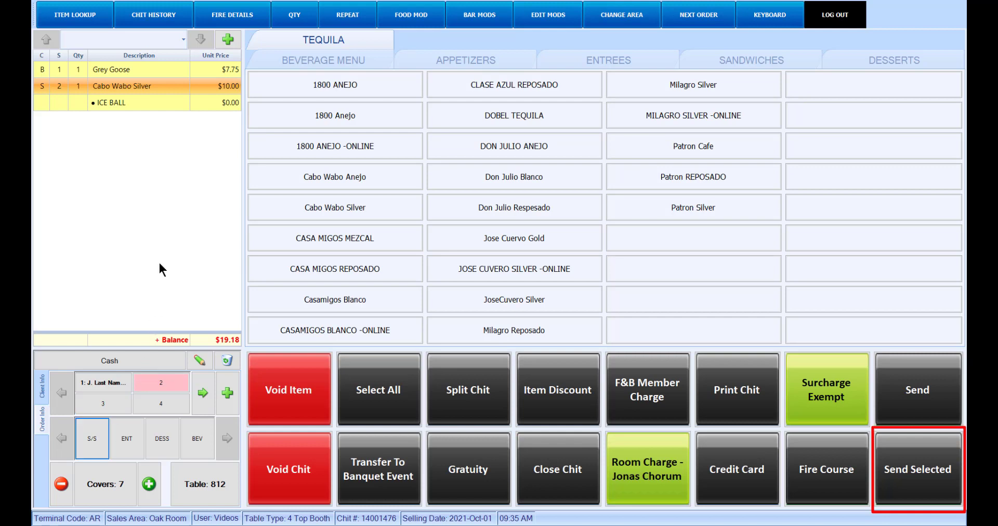
Send the Grey Goose alone to the prep printer and accept the offer to send the remaining items.
left_click(160, 74)
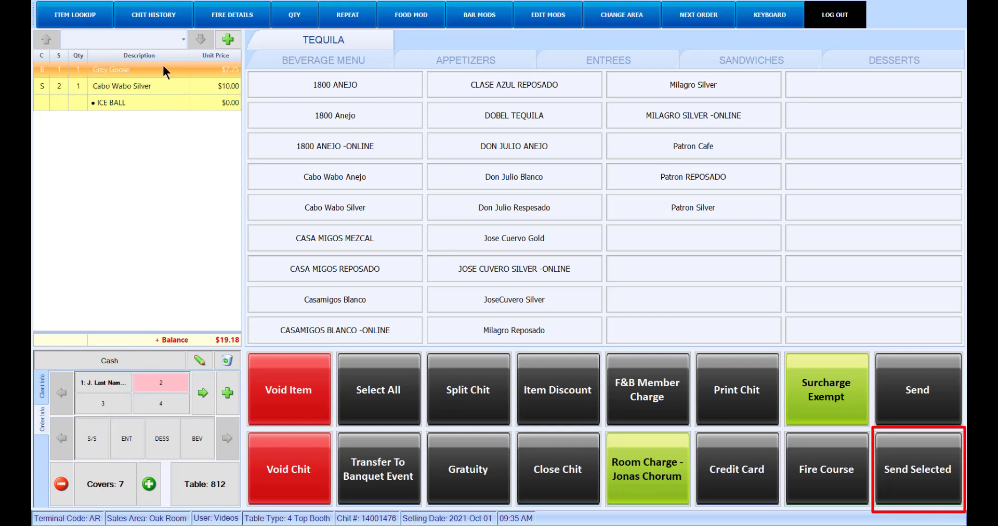
left_click(886, 446)
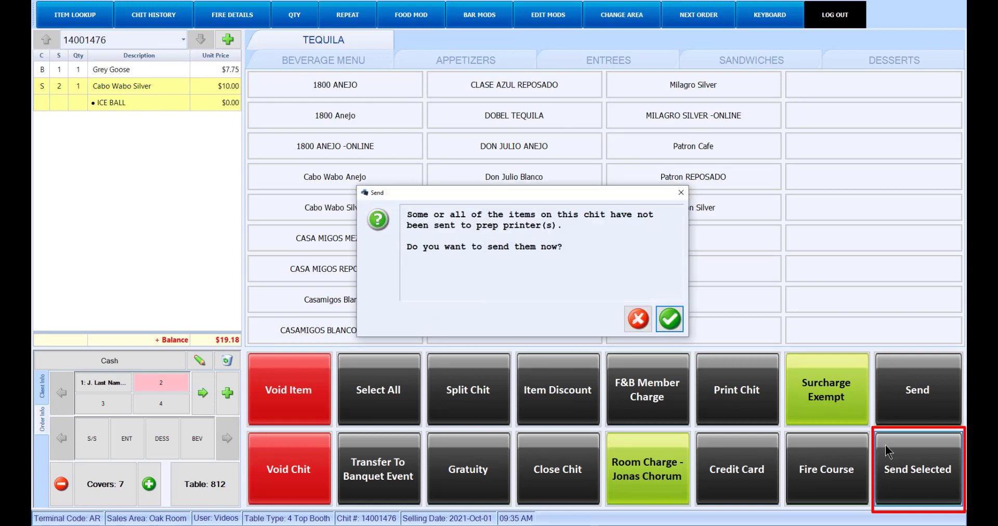
left_click(676, 321)
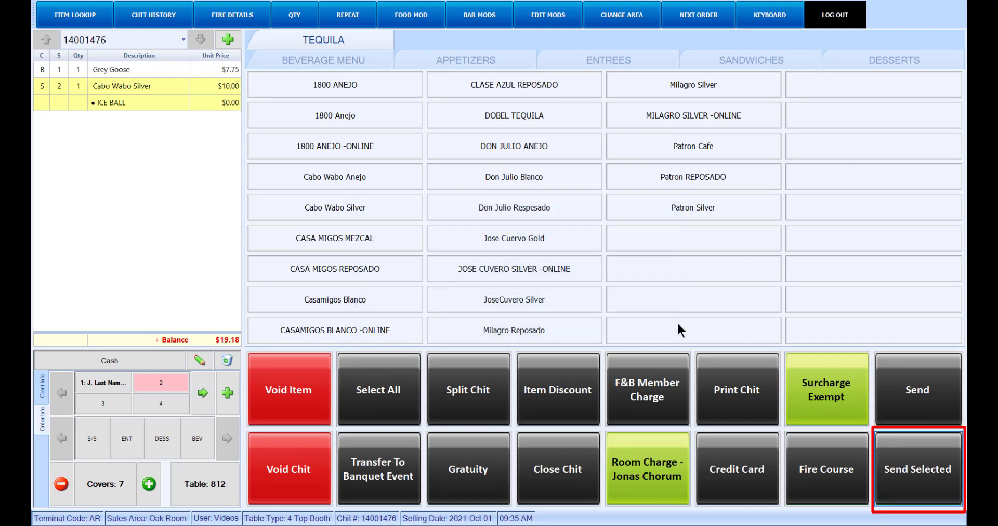
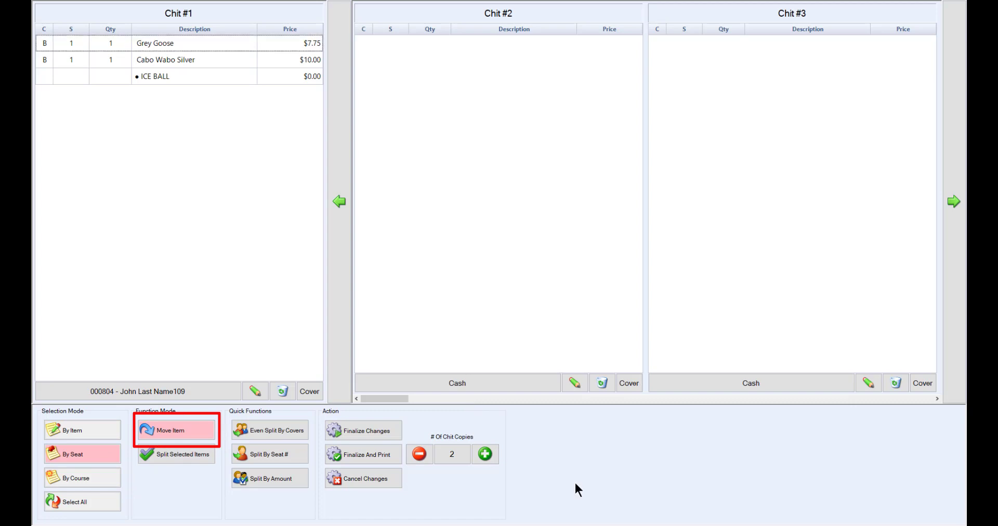
Split the Grey Goose by item evenly between Chit #1 and Chit #2 and finalize the chit changes.
left_click(113, 425)
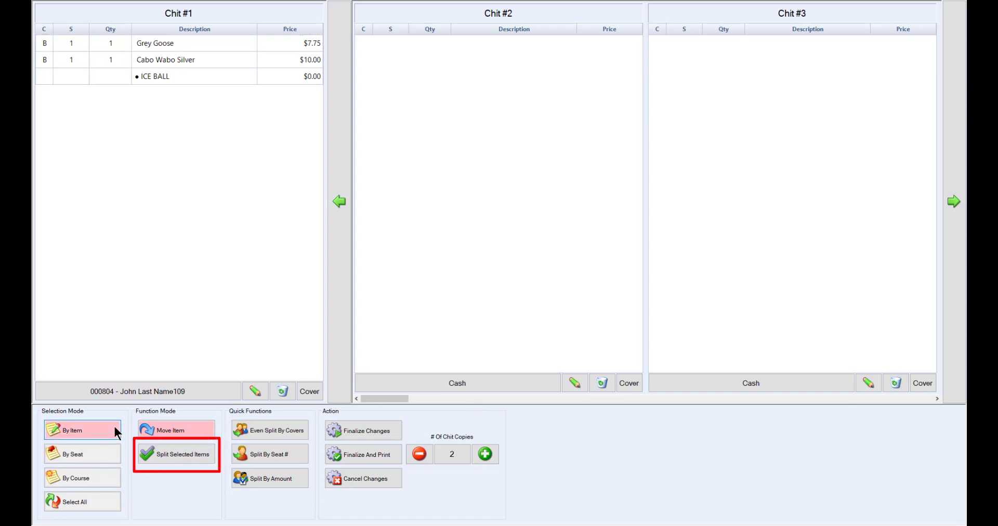
left_click(166, 451)
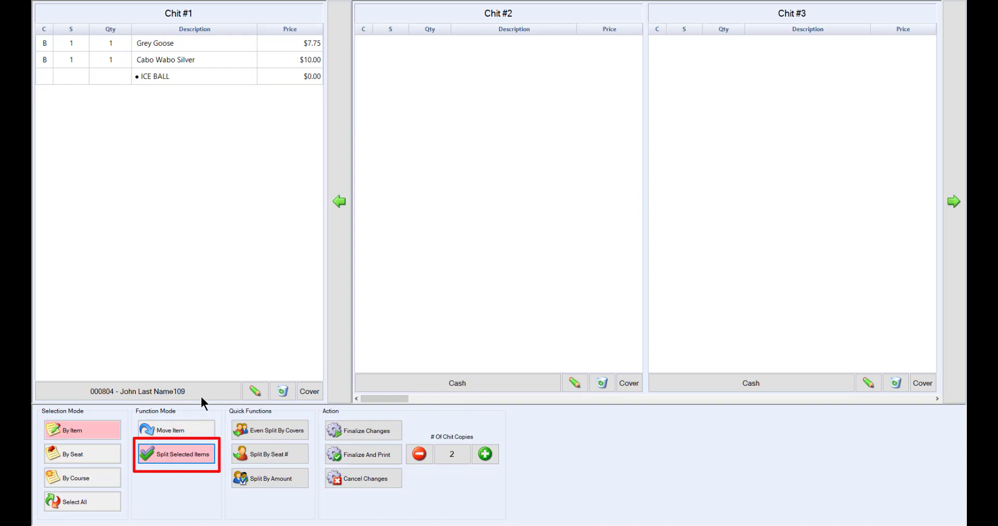
left_click(206, 43)
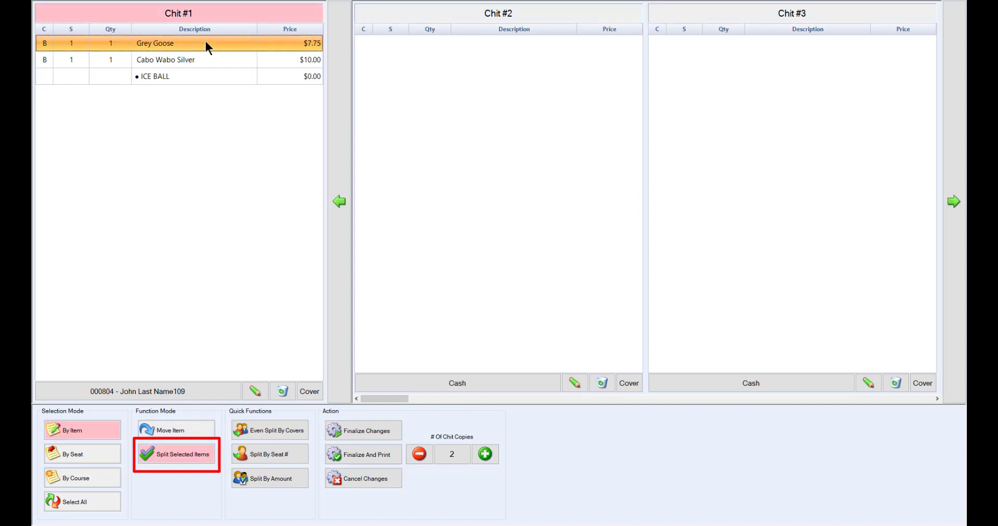
left_click(385, 51)
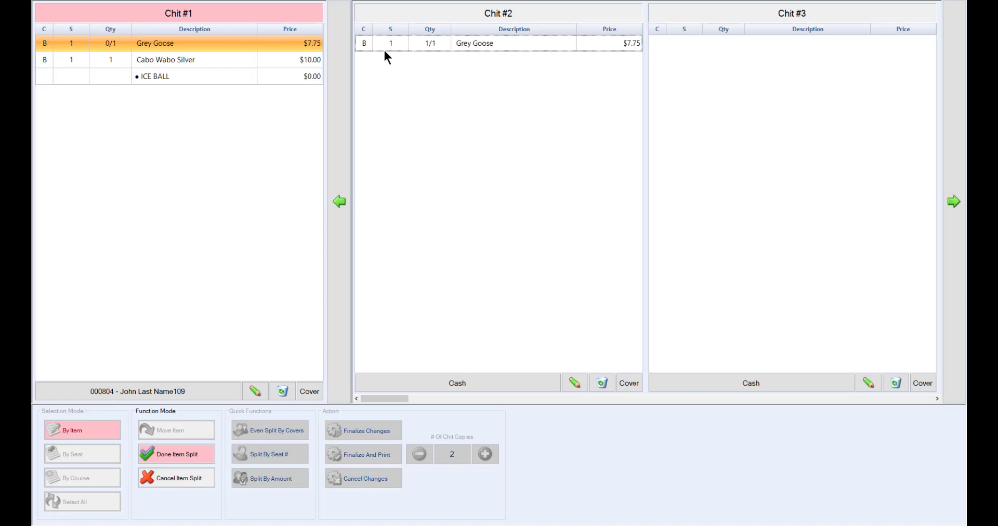
left_click(274, 125)
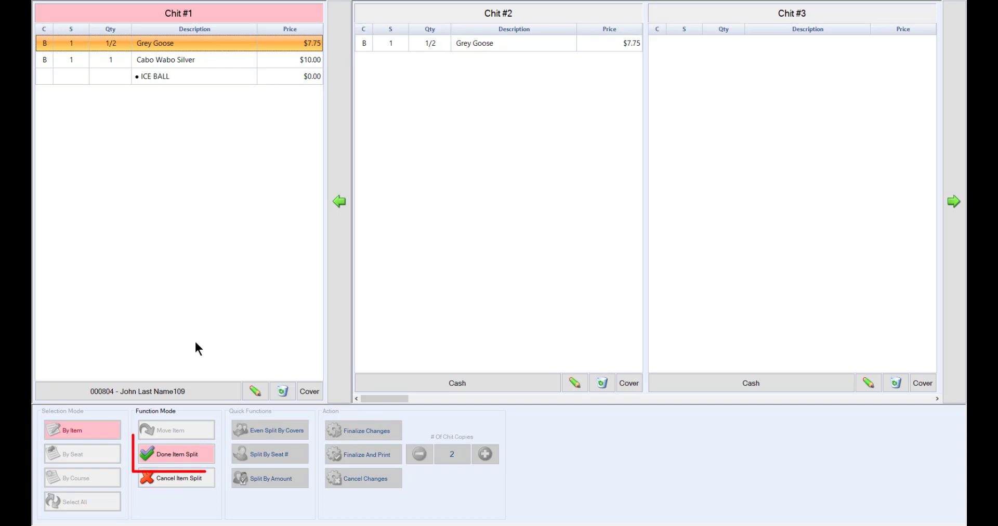
left_click(192, 452)
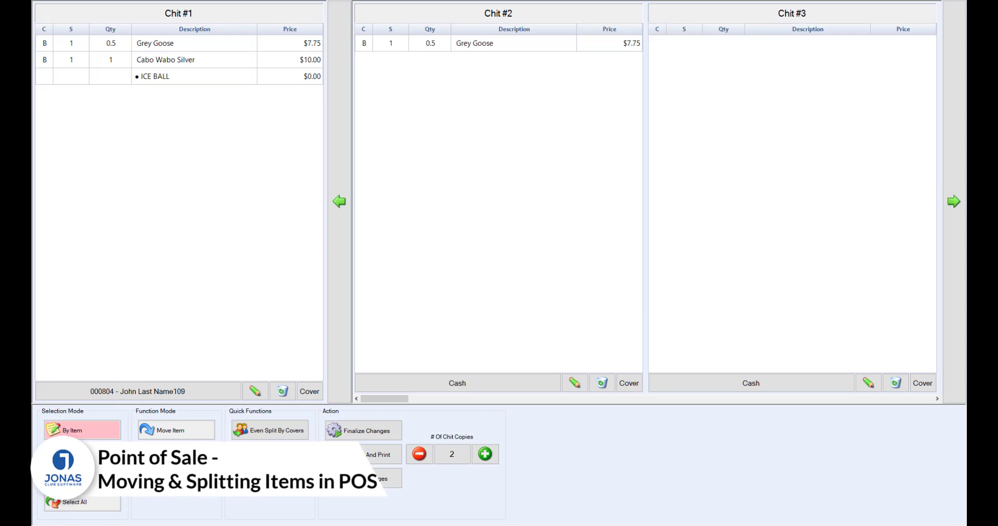
left_click(362, 434)
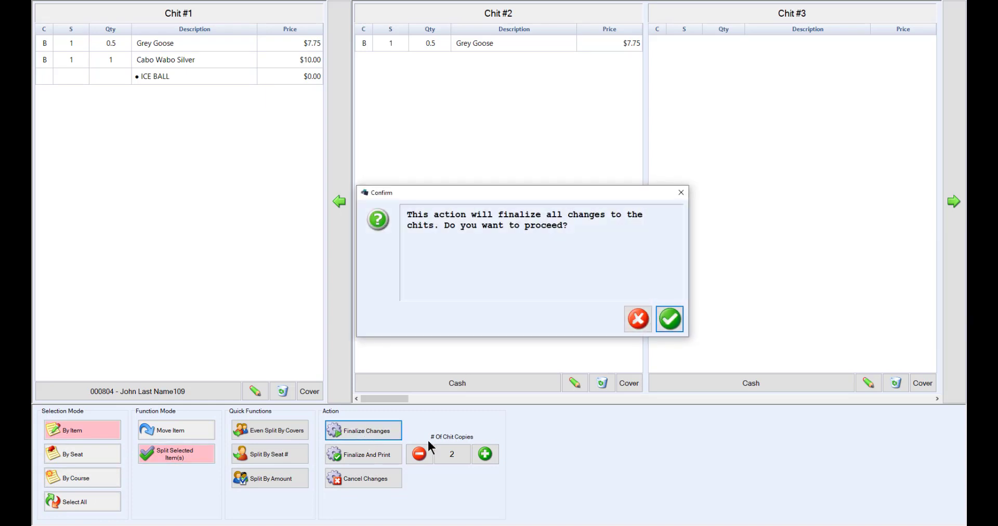
left_click(662, 326)
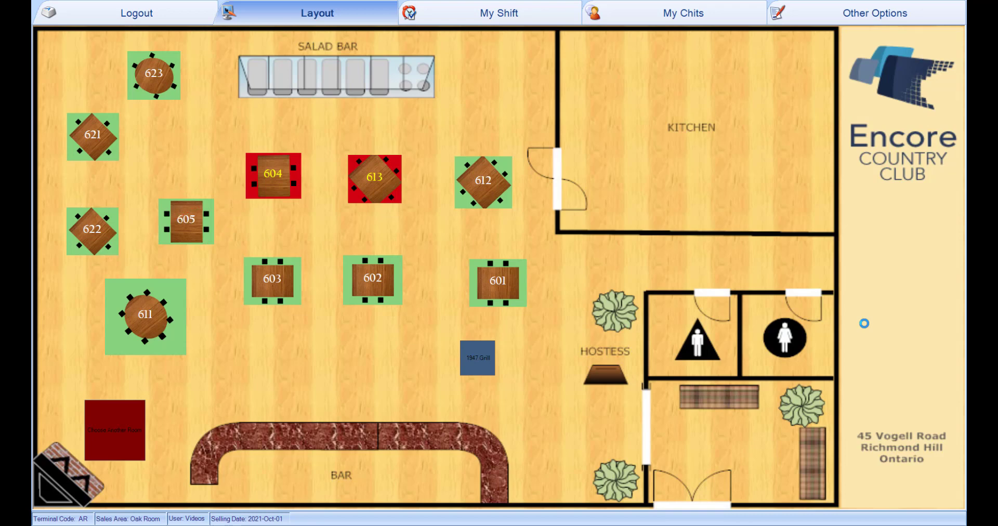
From the list of open chits, choose the chits for tables 812 and 822 for moving items between them.
left_click(620, 13)
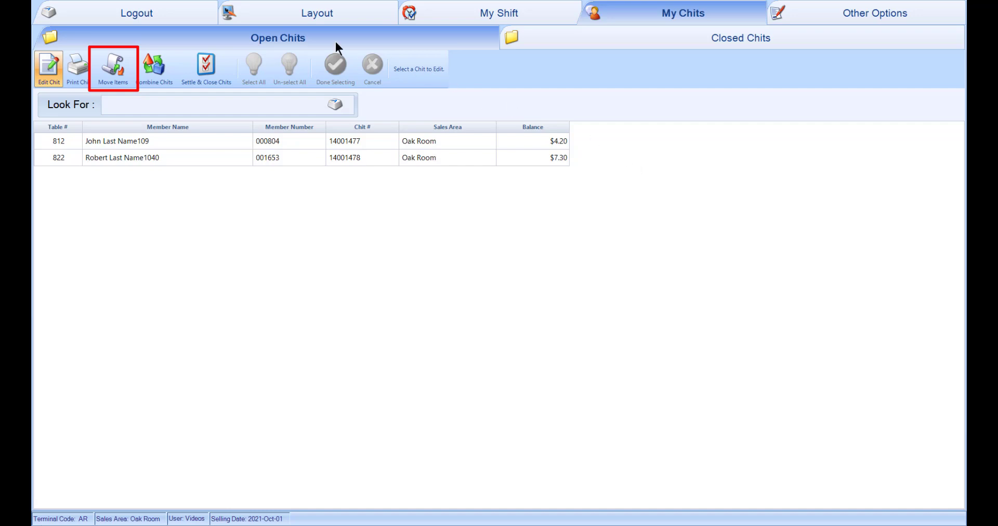
left_click(124, 70)
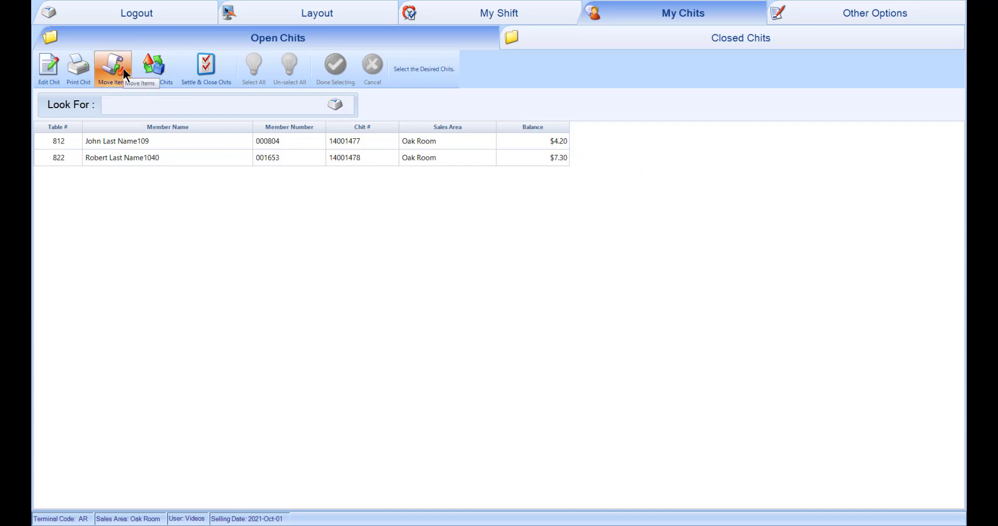
left_click(171, 140)
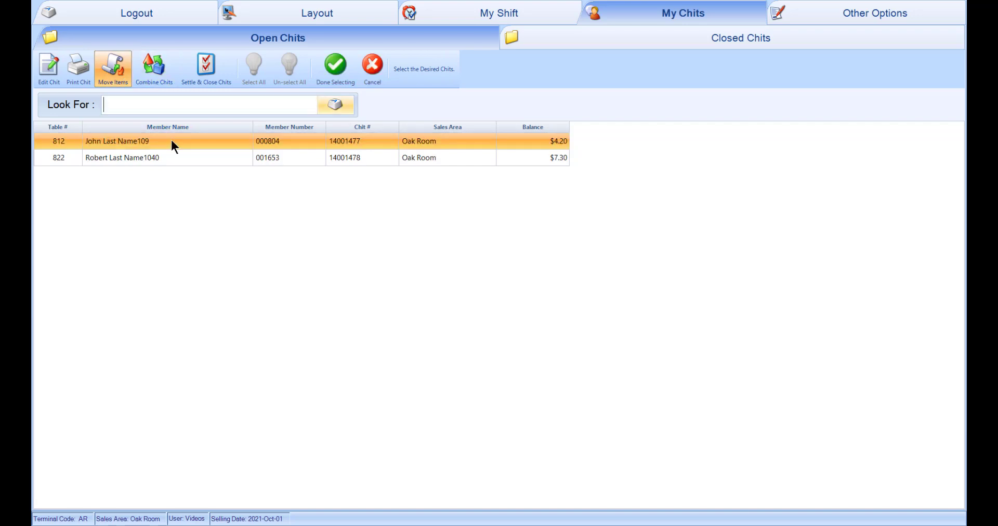
left_click(175, 154)
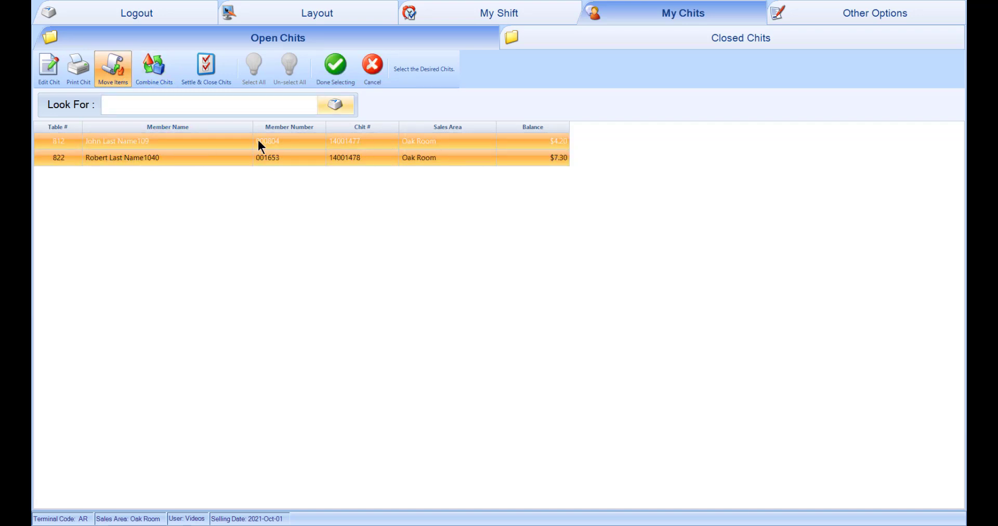
left_click(328, 78)
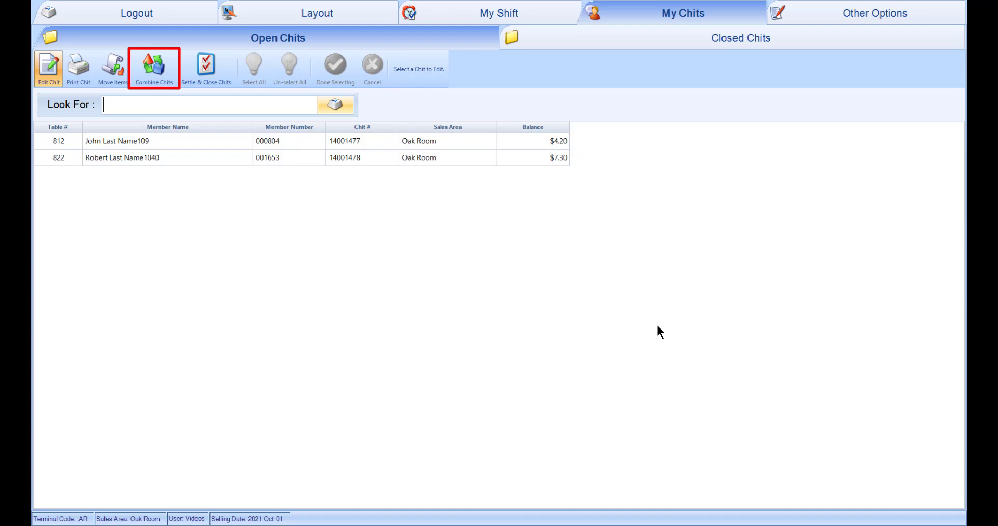
Combine the open chits for tables 812 and 822 into one, keeping table 812 as the highlighted chit.
left_click(168, 65)
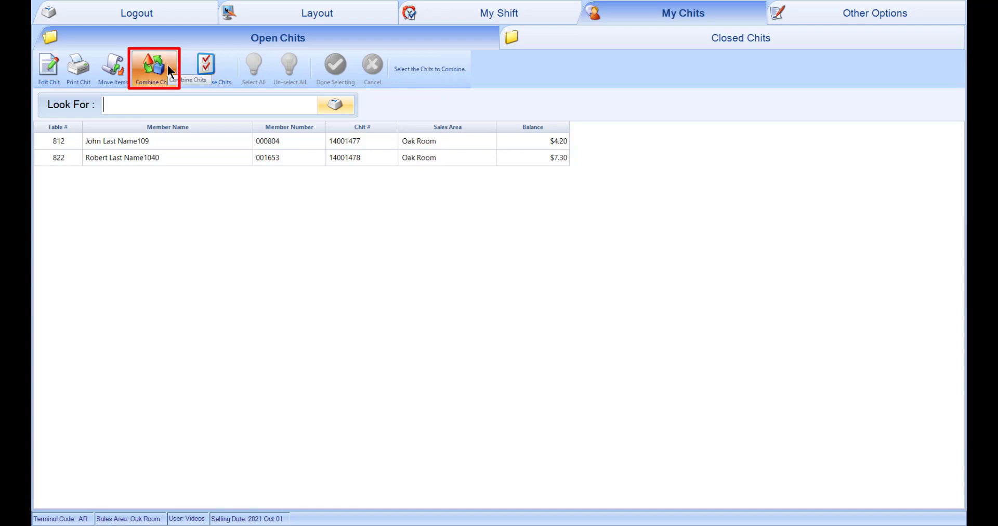
left_click(200, 143)
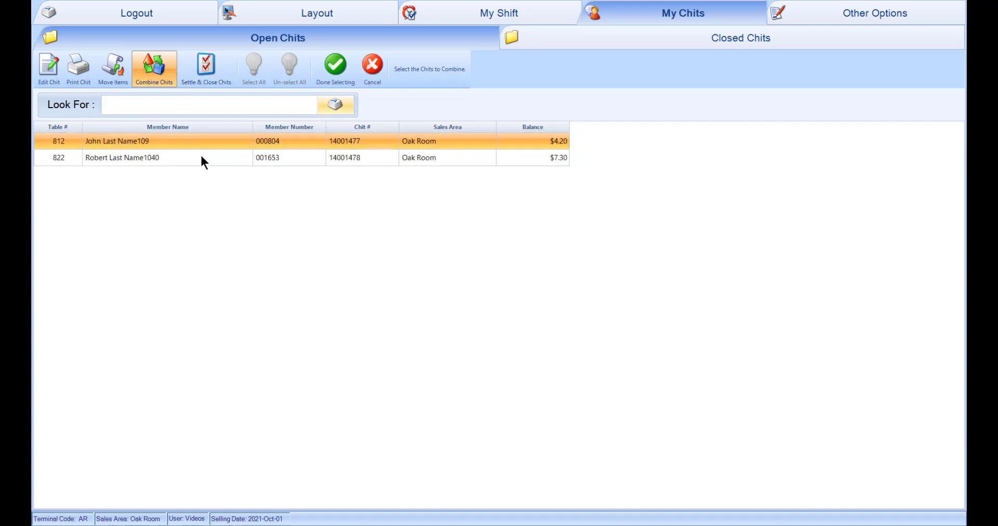
left_click(201, 156)
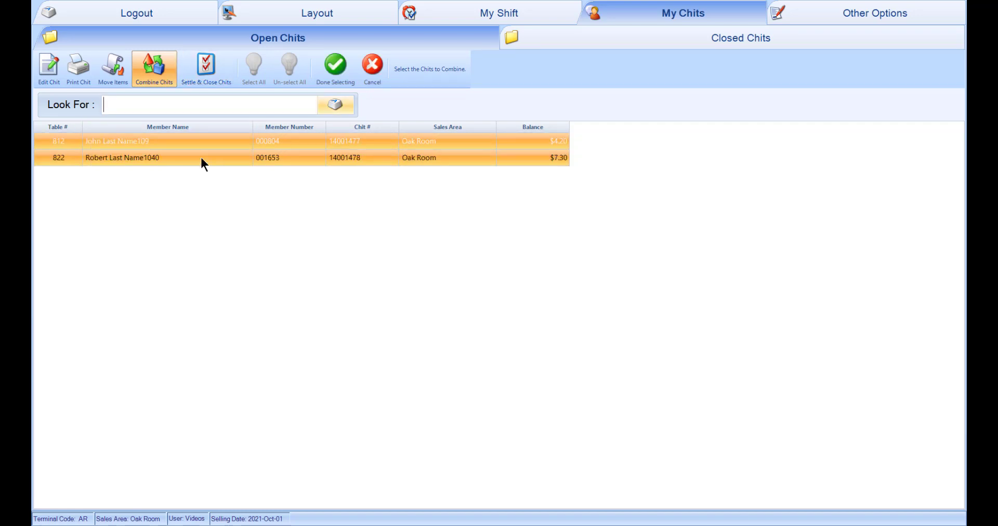
left_click(351, 73)
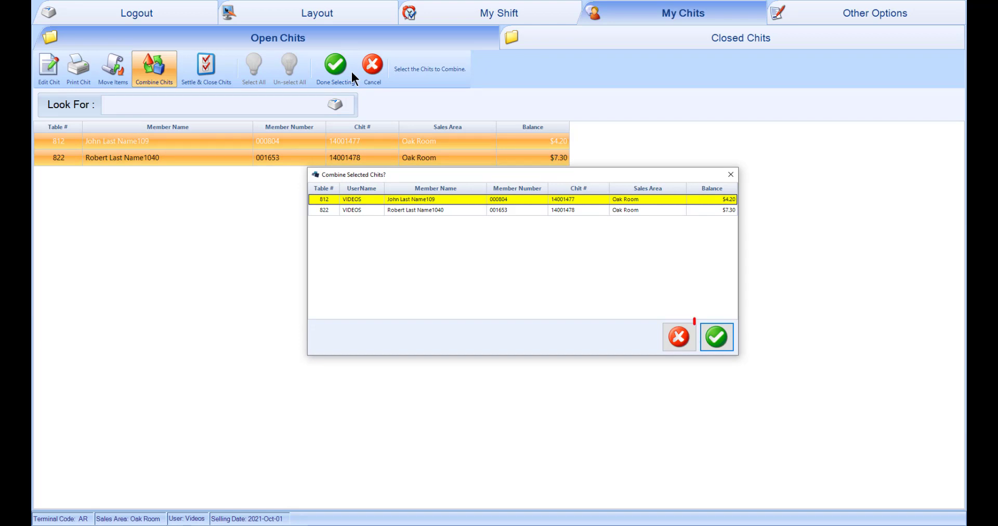
left_click(717, 337)
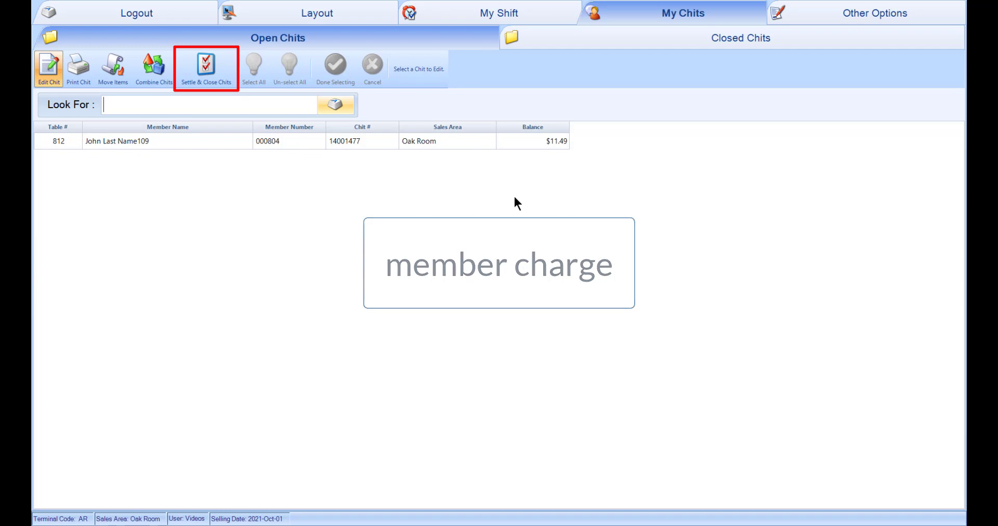
Settle and close the open chit for table 812 without printing it.
left_click(226, 69)
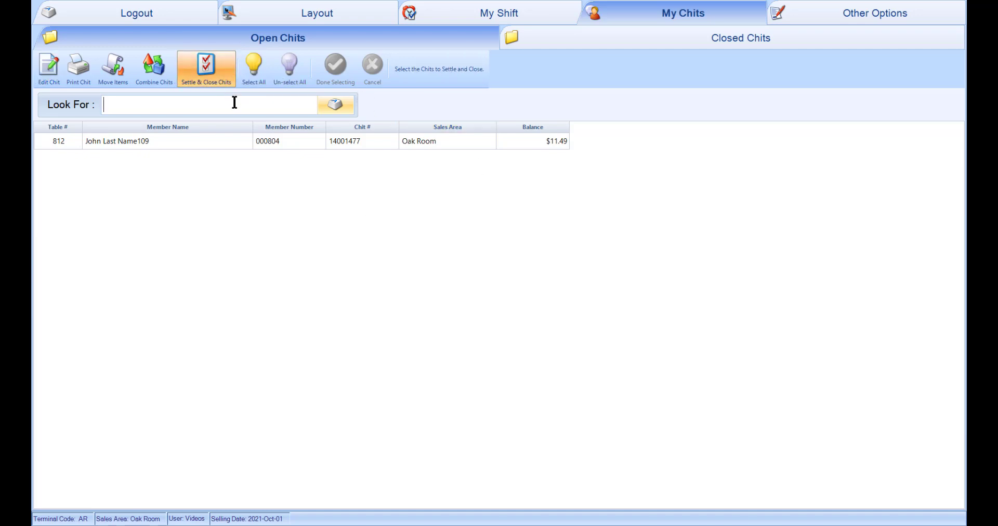
left_click(236, 137)
left_click(235, 138)
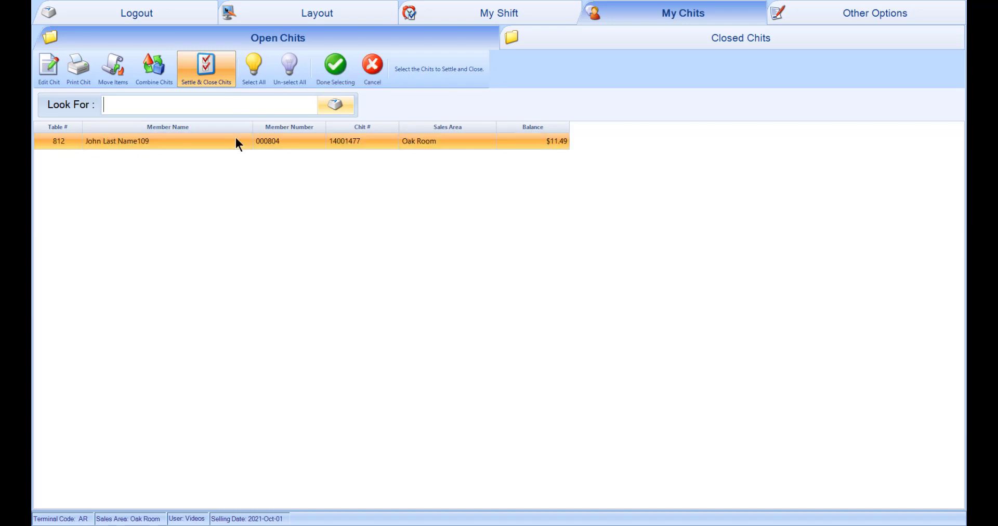
left_click(351, 78)
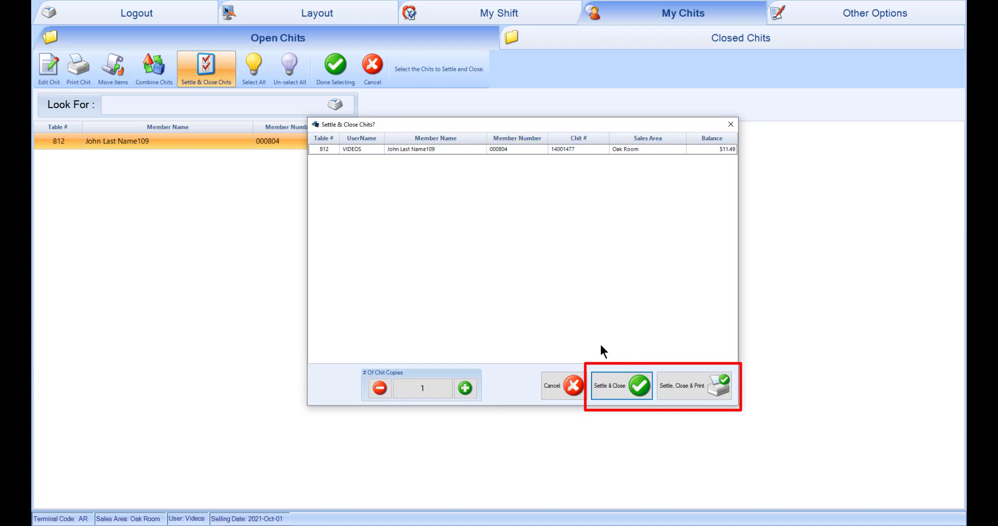
left_click(605, 393)
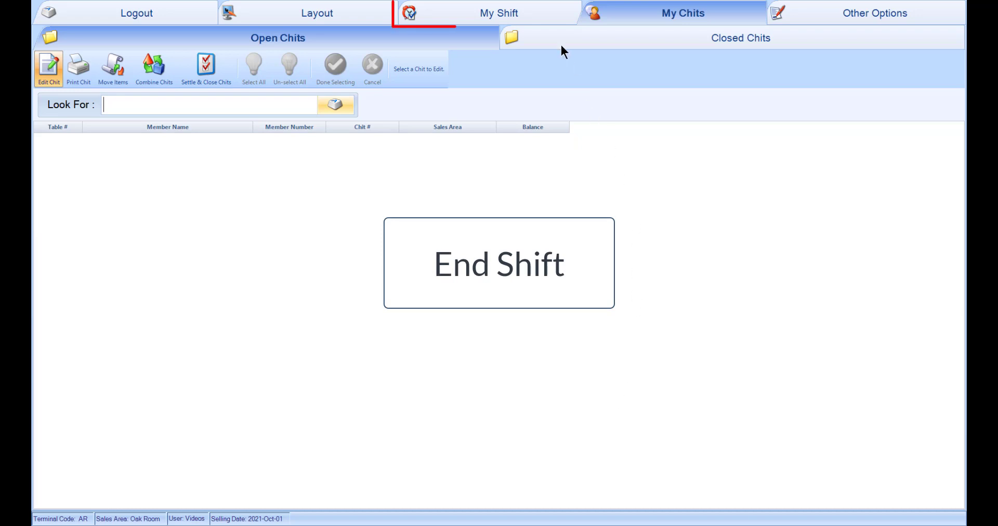
End the open Videos shift without printing the report, and open the tip-out entry for it.
left_click(551, 21)
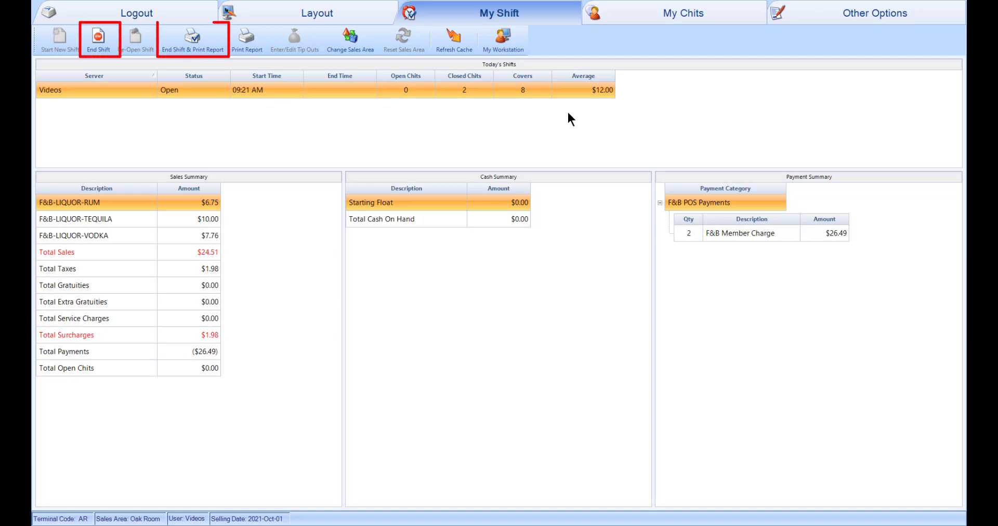
left_click(111, 49)
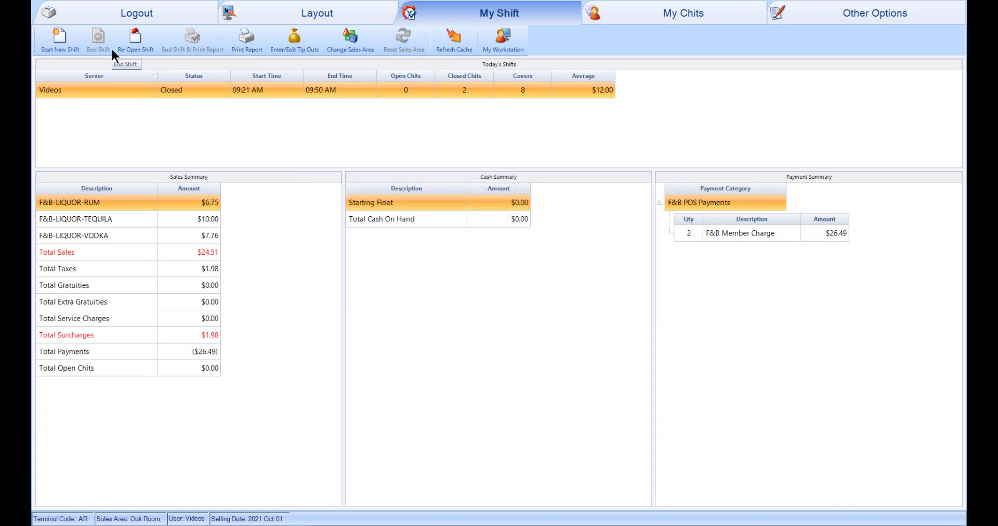
left_click(280, 54)
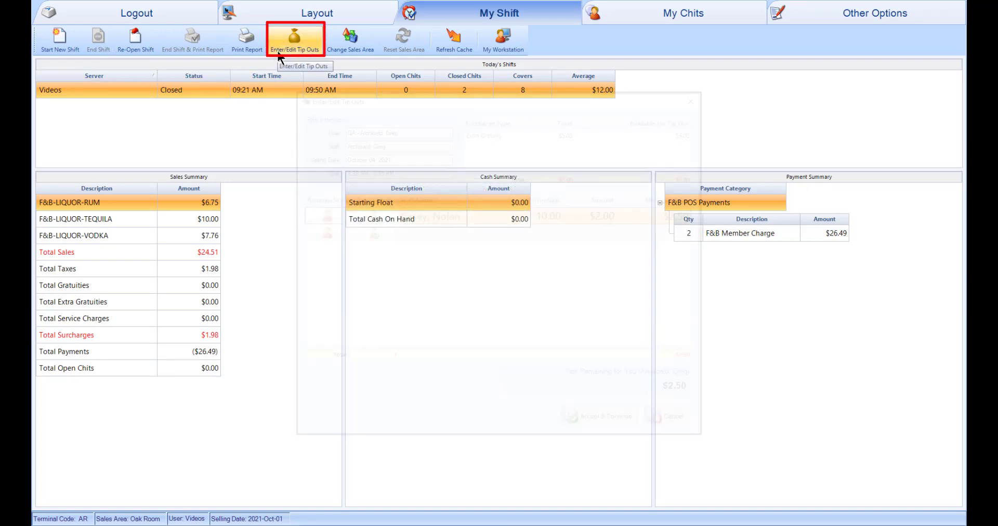